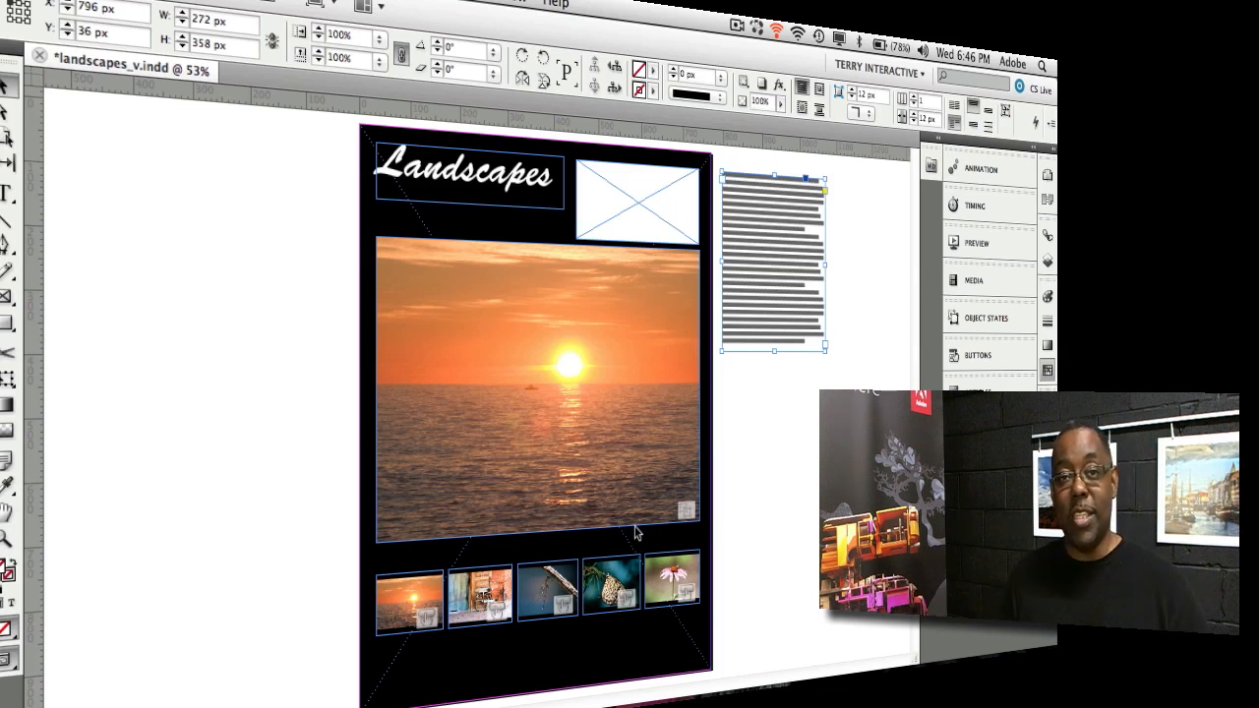
# Step: Move the text frame from the pasteboard onto the white placeholder frame beside the Landscapes title
pyautogui.press('F5')
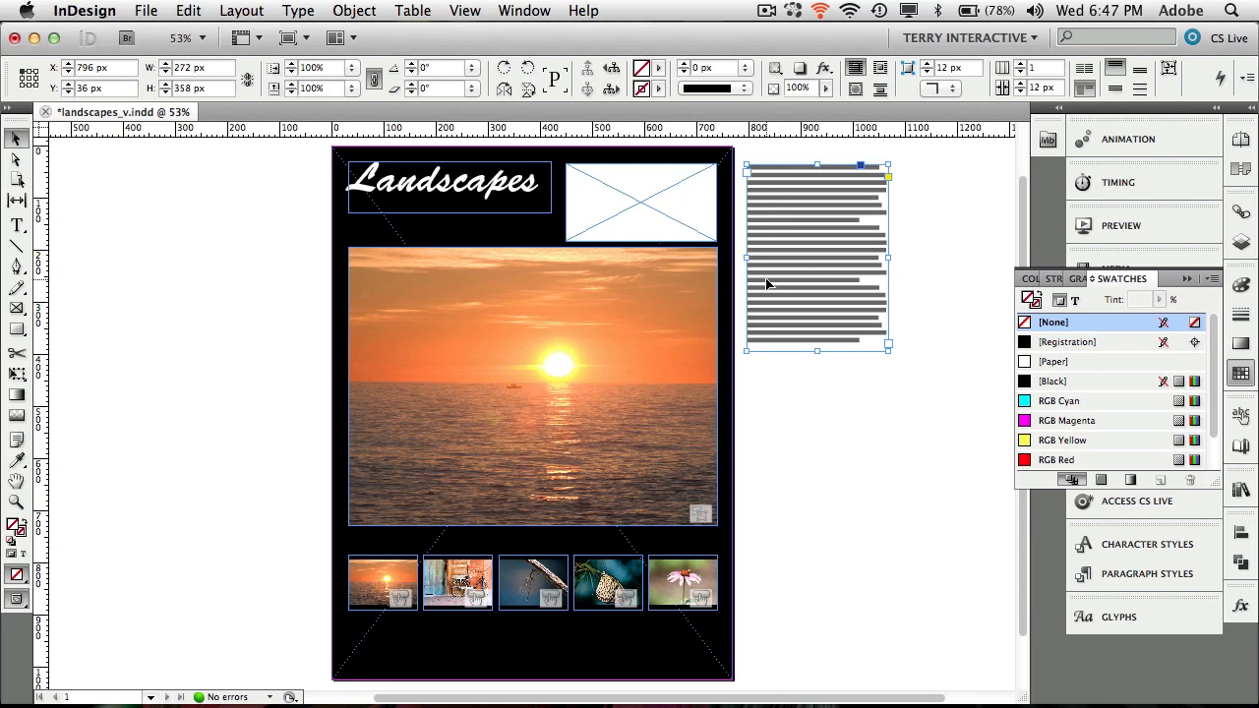
pyautogui.press('super+equal')
pyautogui.press('super+equal')
pyautogui.press('super+equal')
pyautogui.press('super+equal')
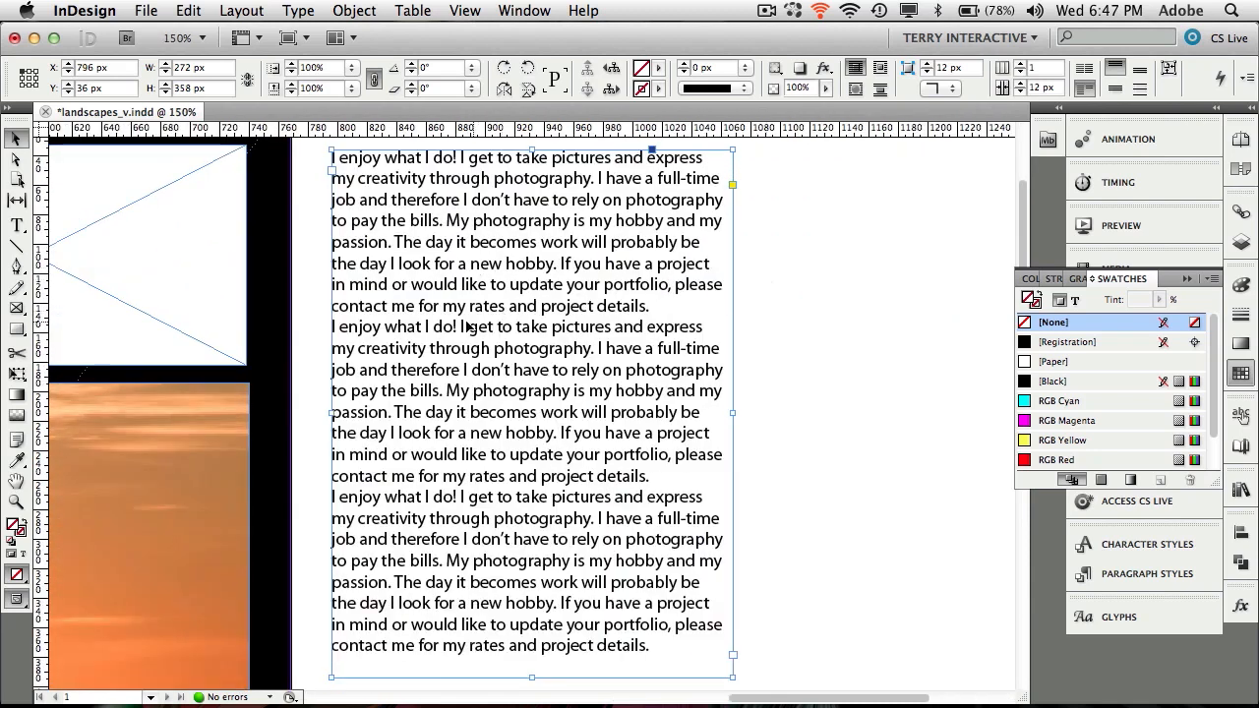
pyautogui.hscroll(-5, 329, 352)
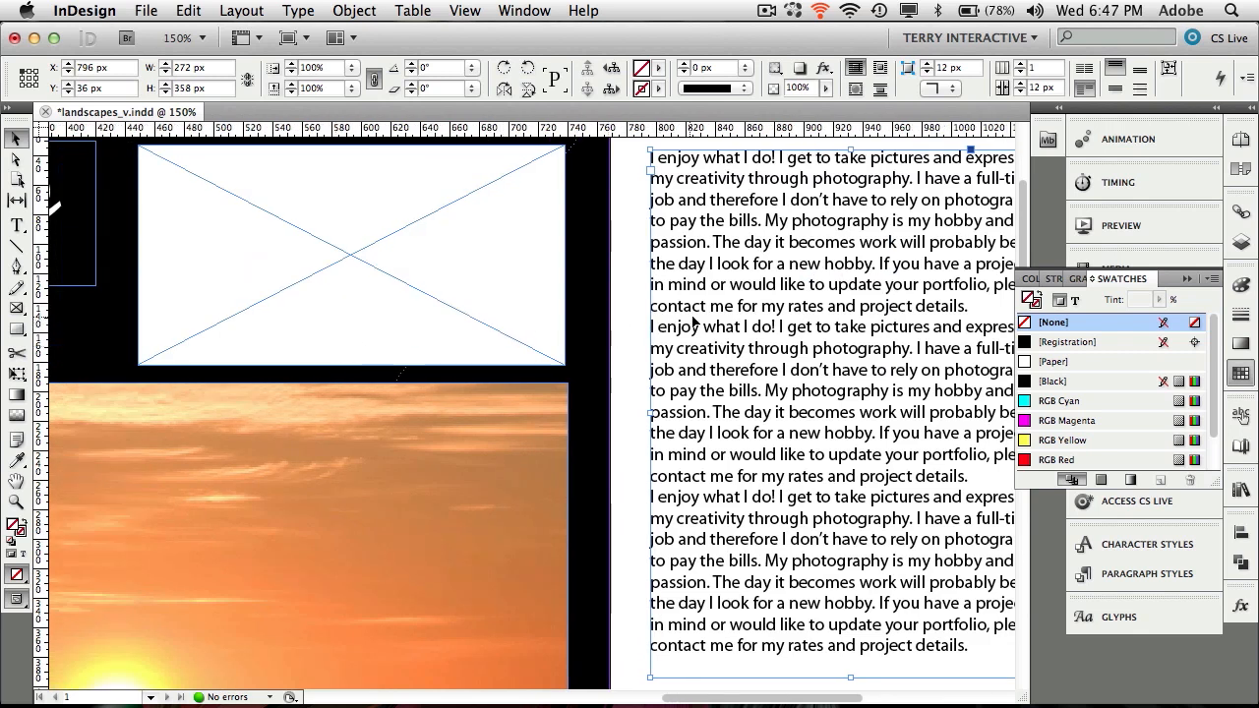
pyautogui.moveTo(725, 286); pyautogui.dragTo(263, 266)
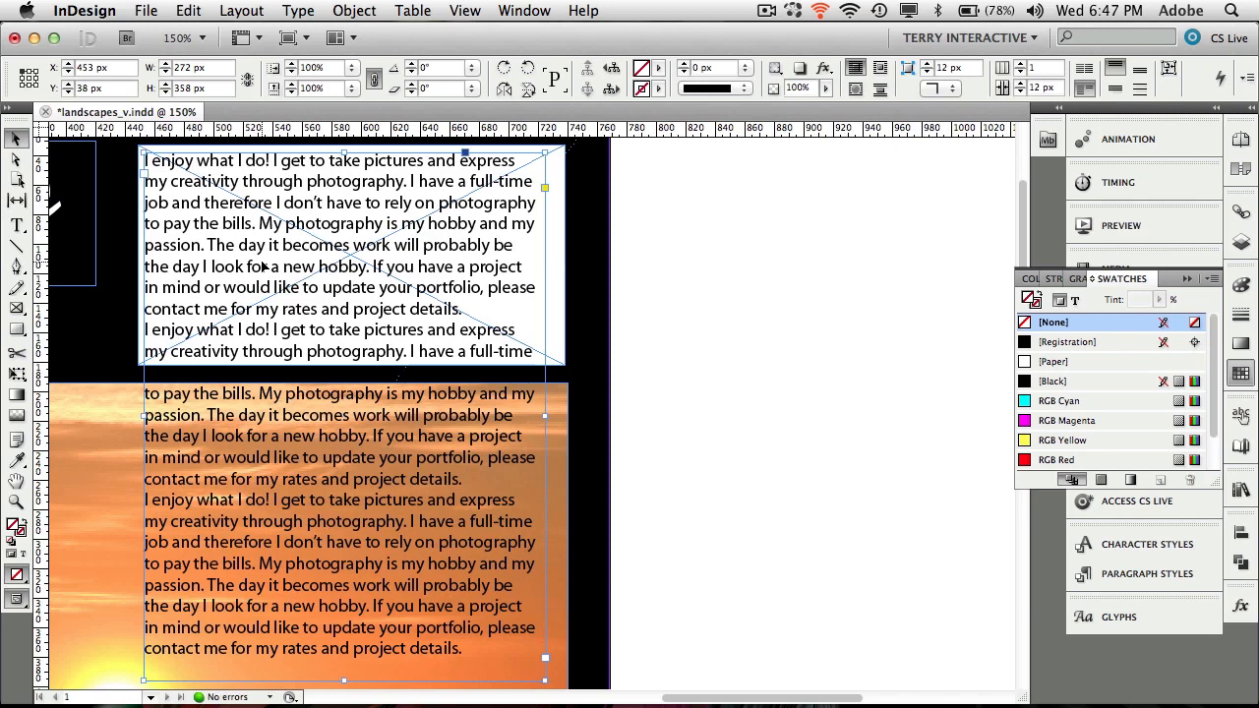
# Step: Select the text frame together with the white frame and align their left and top edges
pyautogui.click(557, 300)
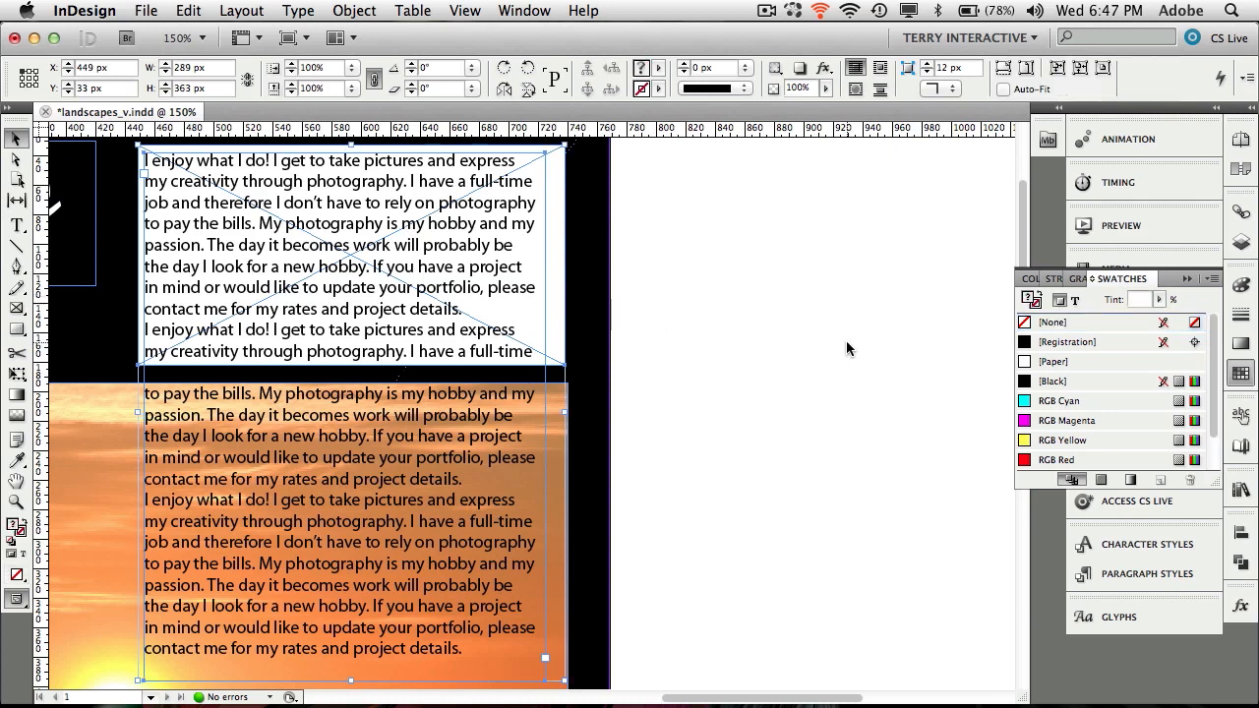
pyautogui.click(1187, 282)
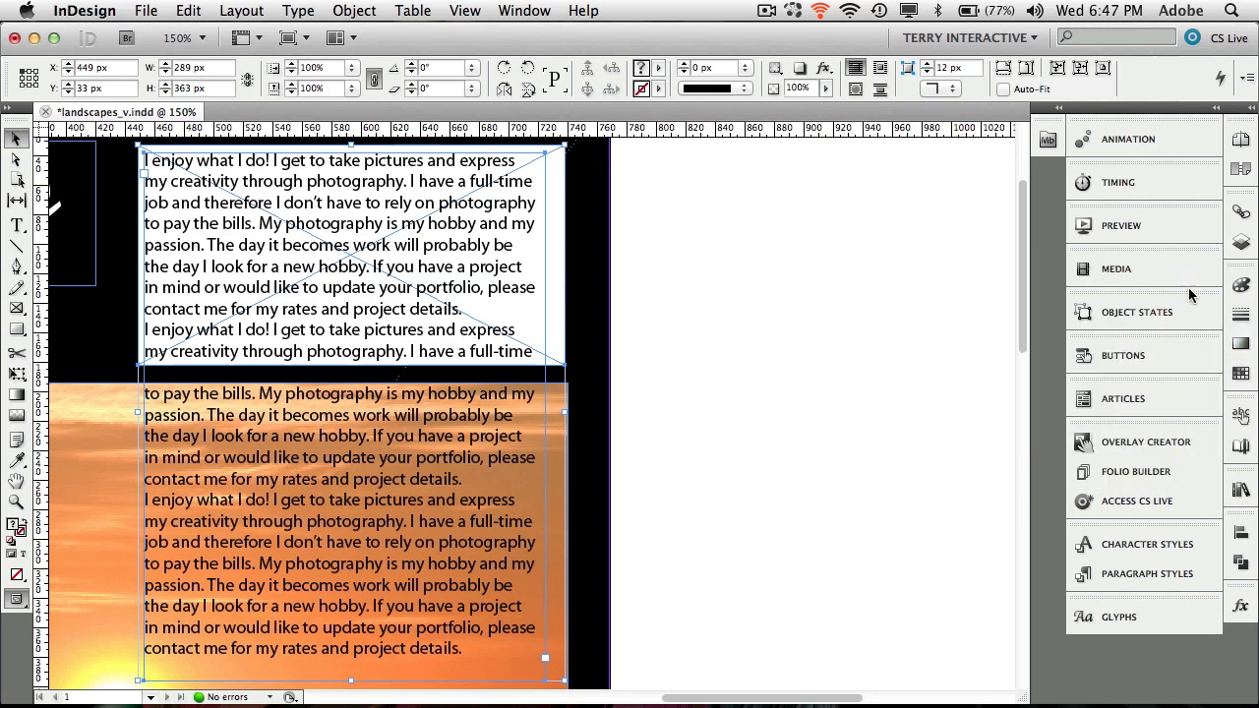
pyautogui.click(1240, 539)
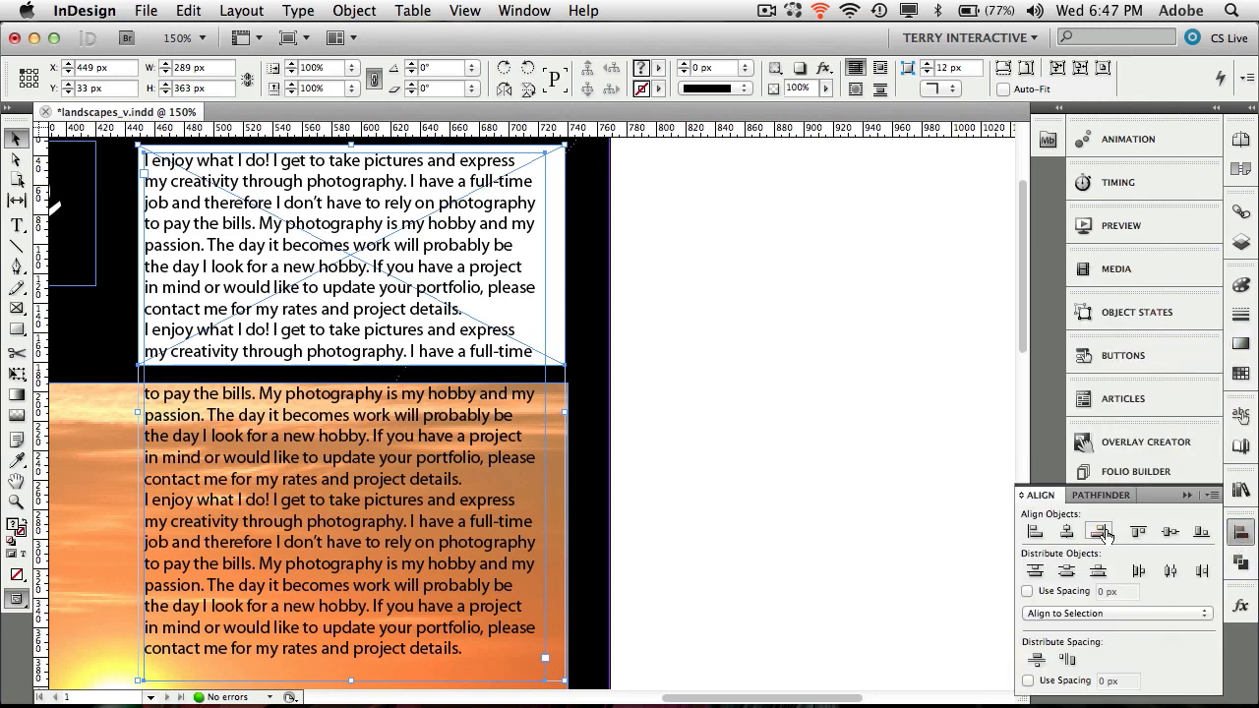
pyautogui.click(1034, 533)
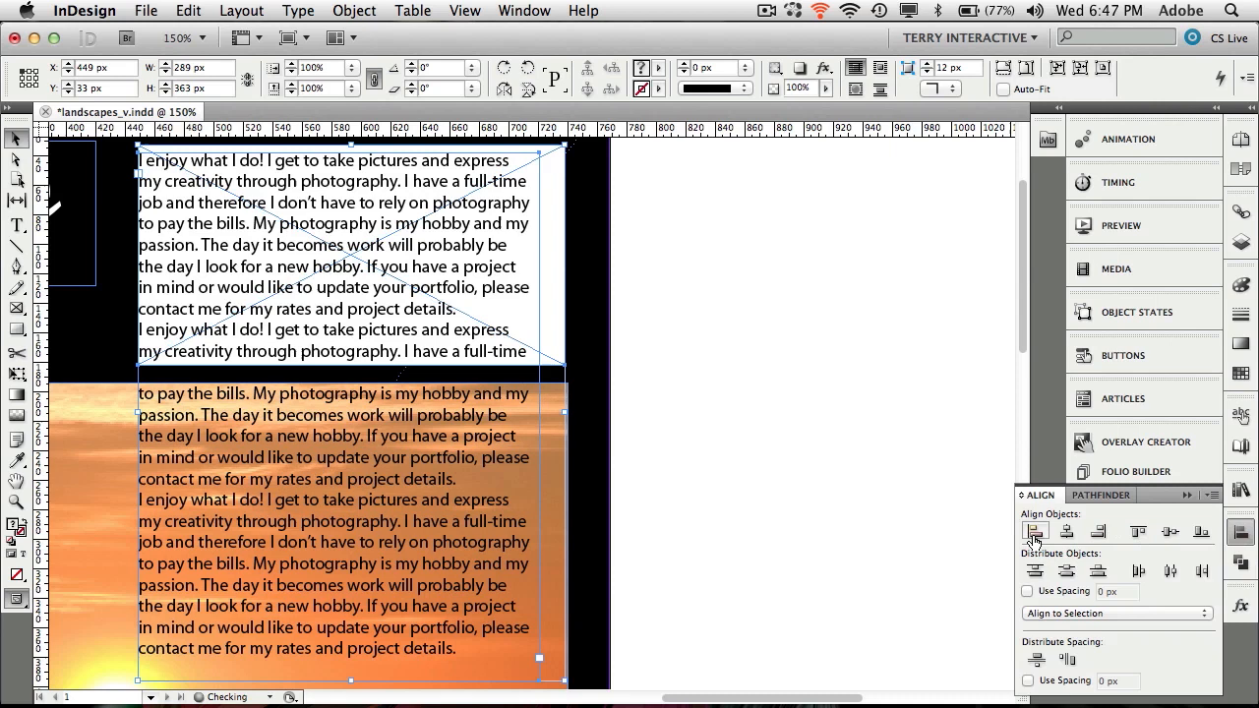
pyautogui.click(1137, 536)
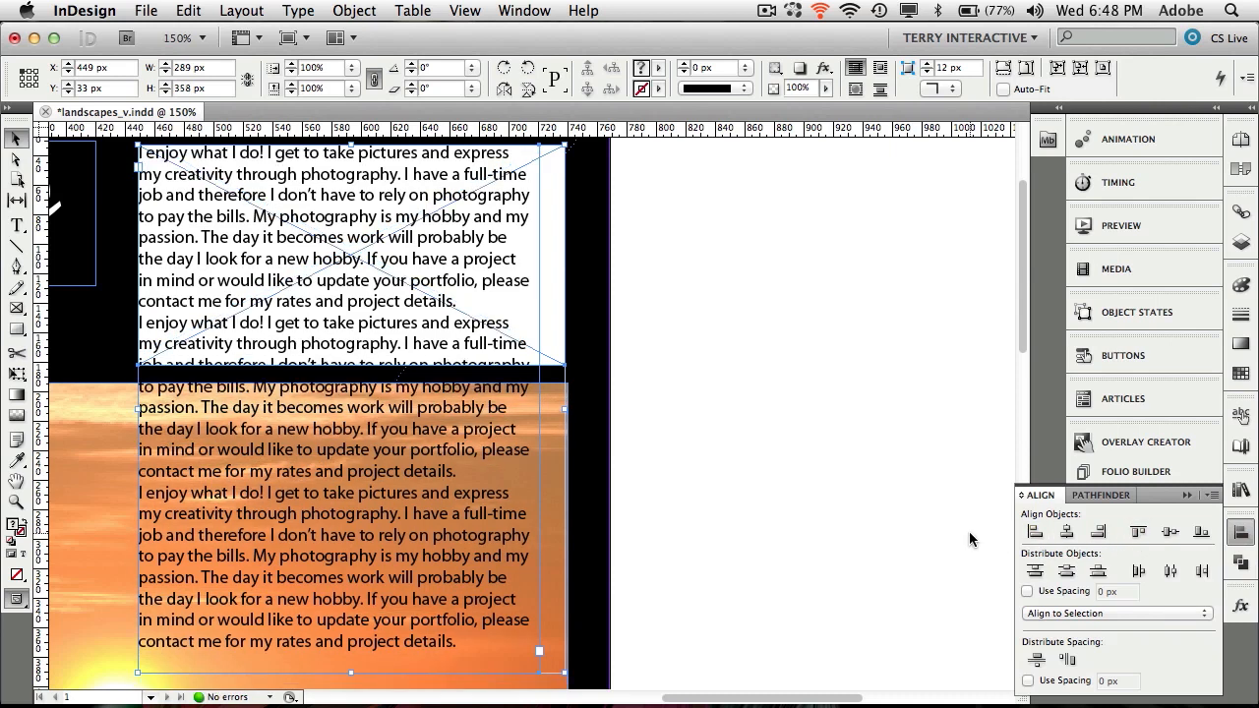
# Step: Cut the long text frame and paste it into the white frame beside the Landscapes title
pyautogui.click(557, 312)
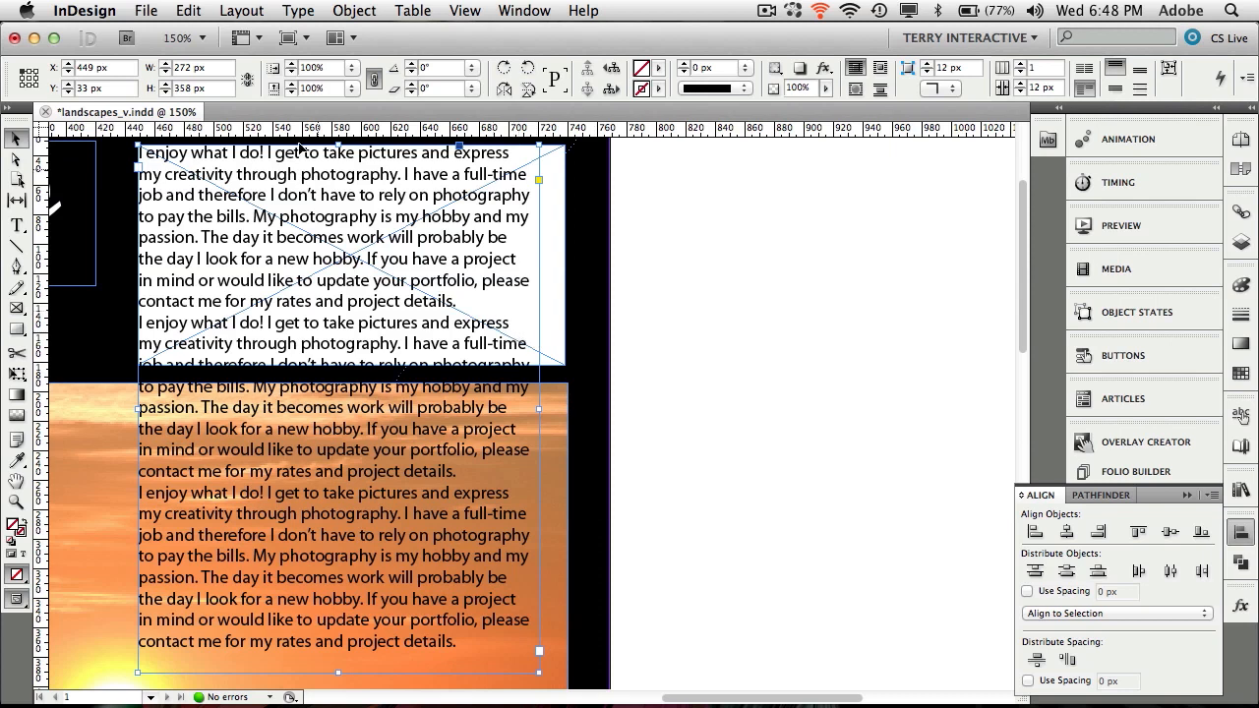
pyautogui.click(188, 11)
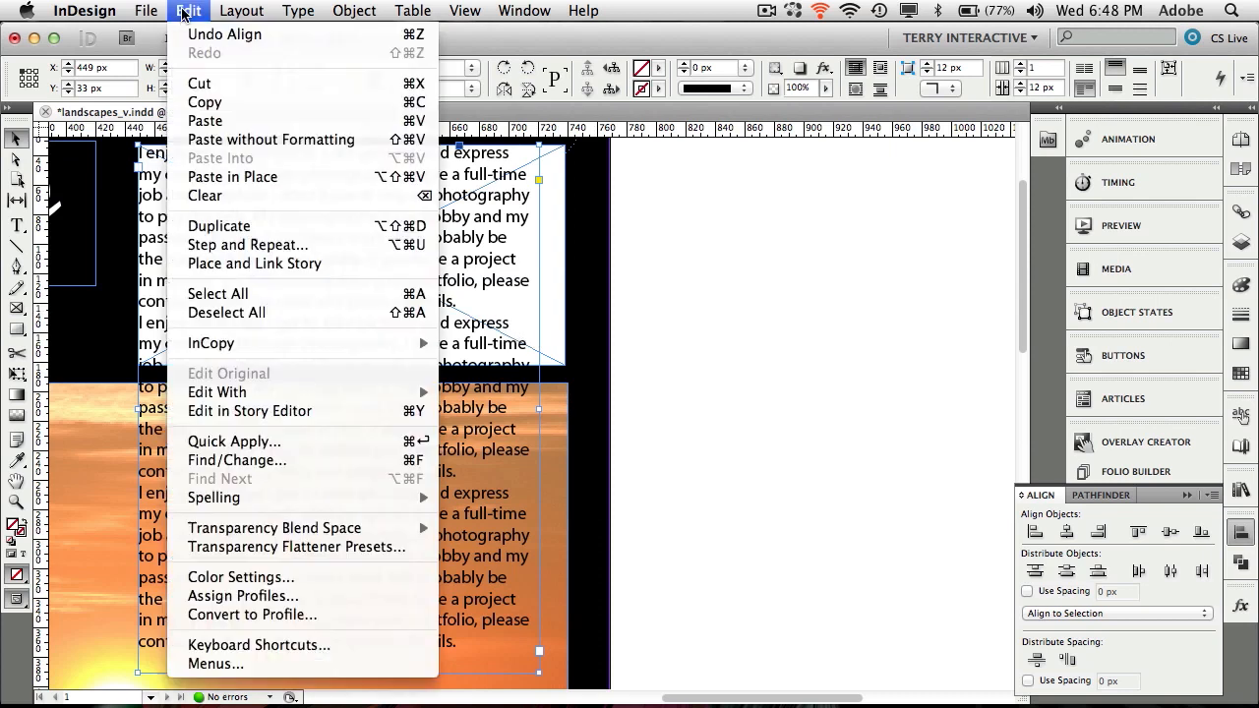
pyautogui.click(208, 87)
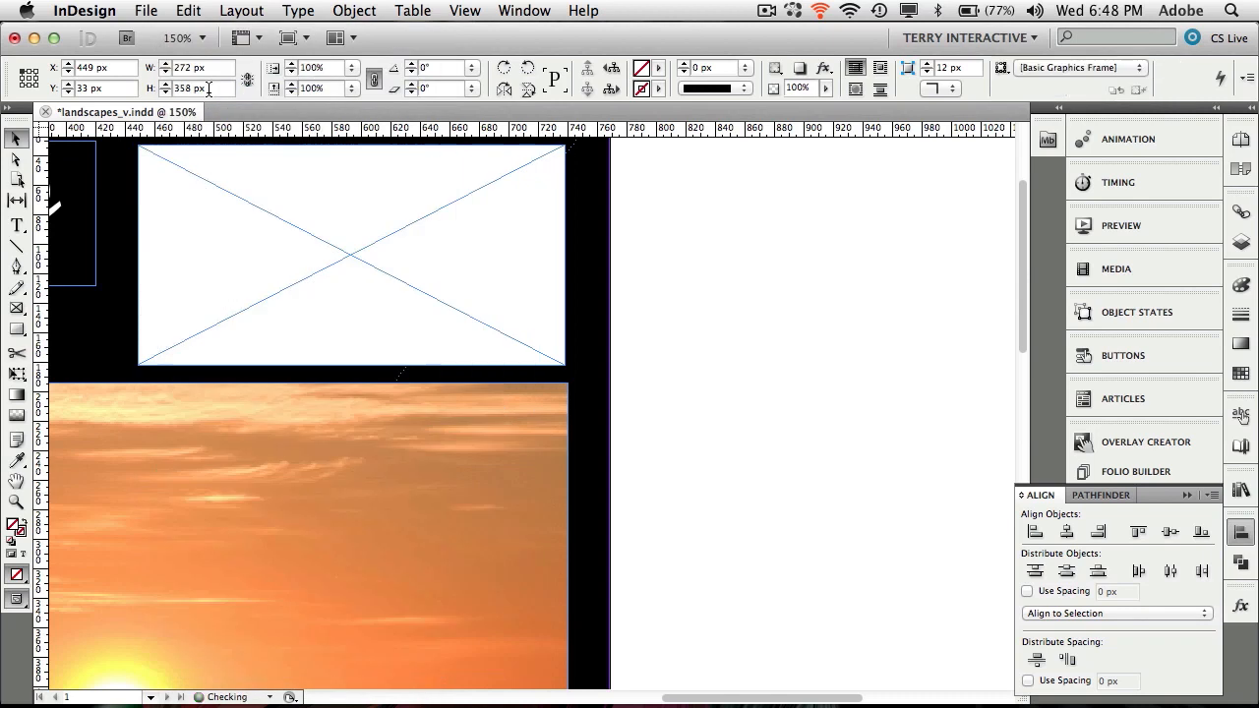
pyautogui.click(286, 238)
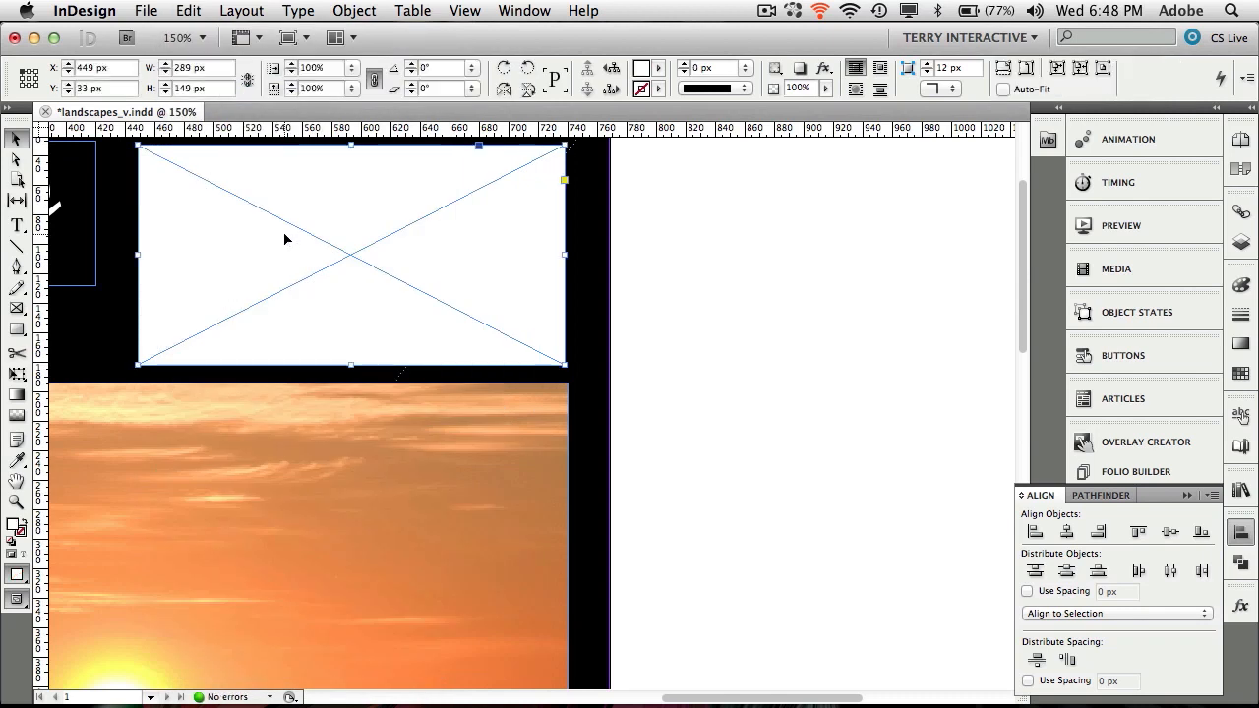
pyautogui.click(189, 11)
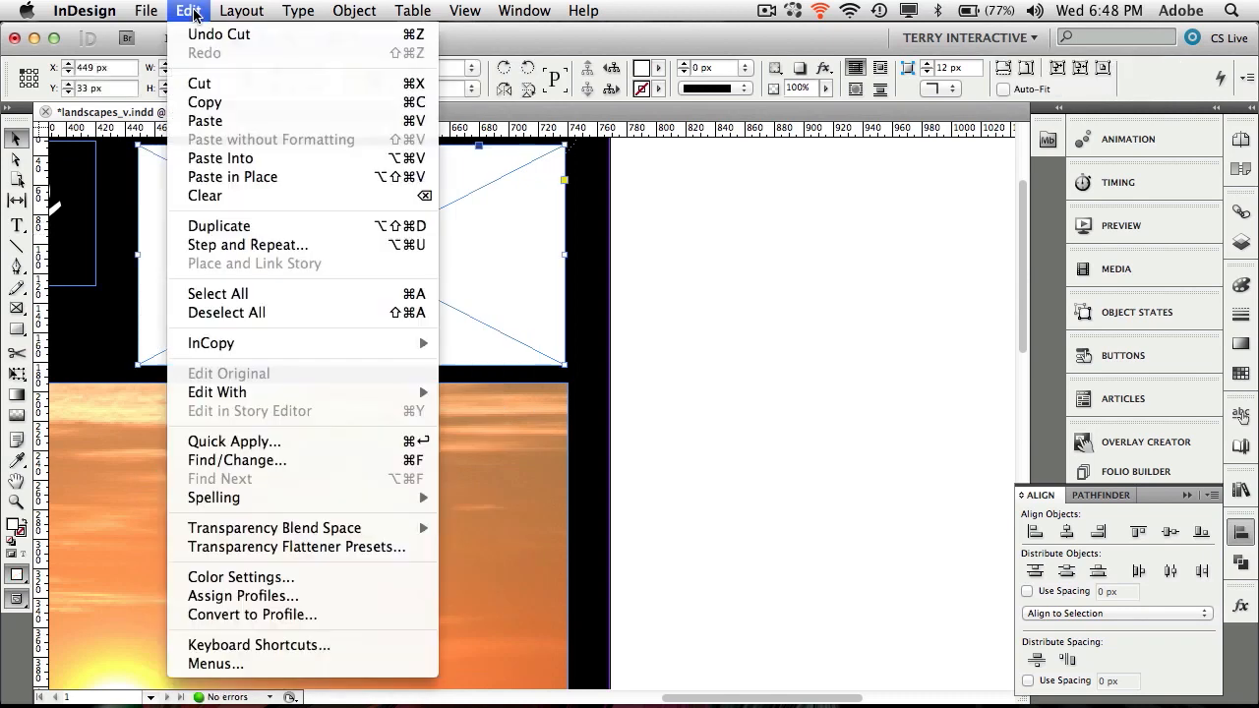
pyautogui.click(236, 160)
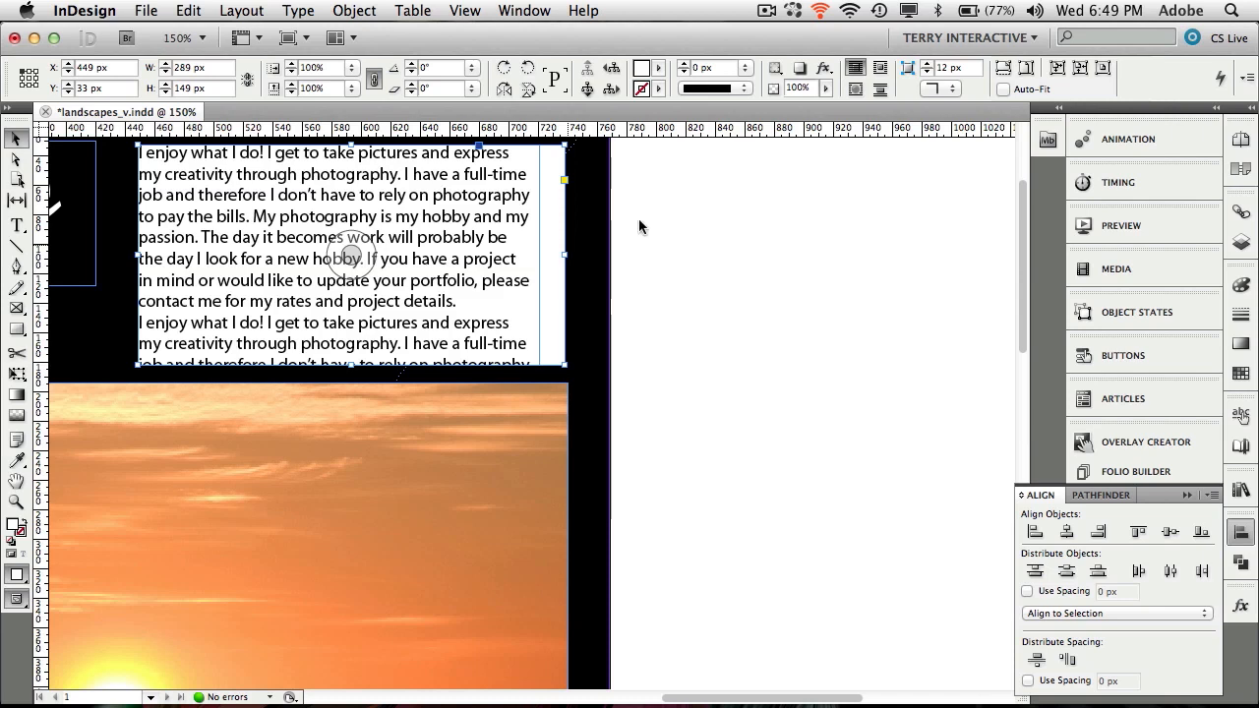
# Step: Apply a Pan & Zoom overlay with the Pan Only option to the frame containing the text
pyautogui.click(1187, 496)
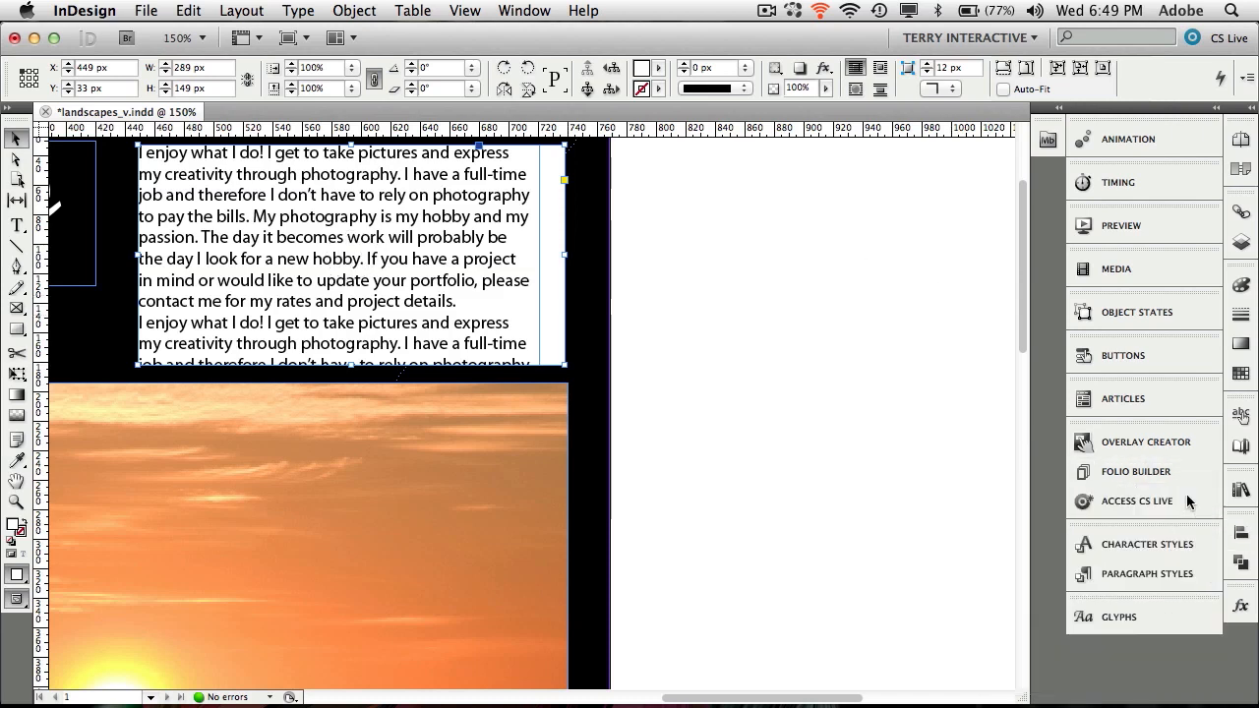
pyautogui.click(1082, 442)
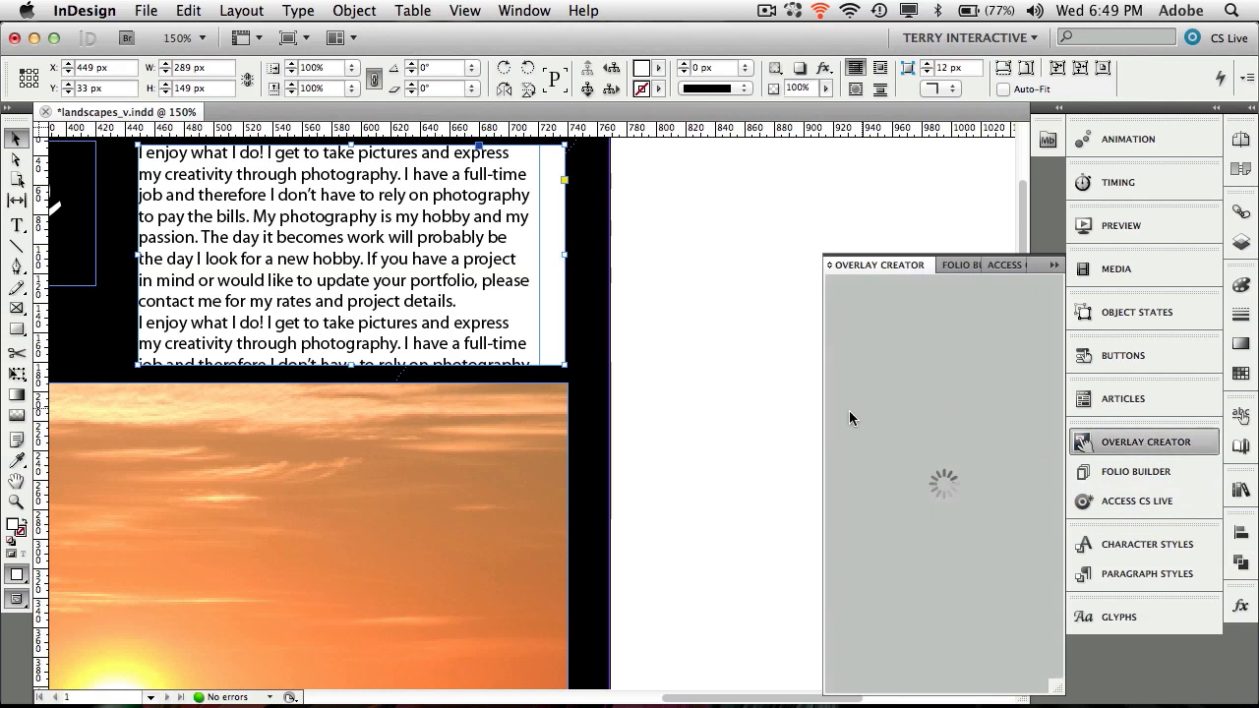
pyautogui.click(662, 265)
pyautogui.click(544, 263)
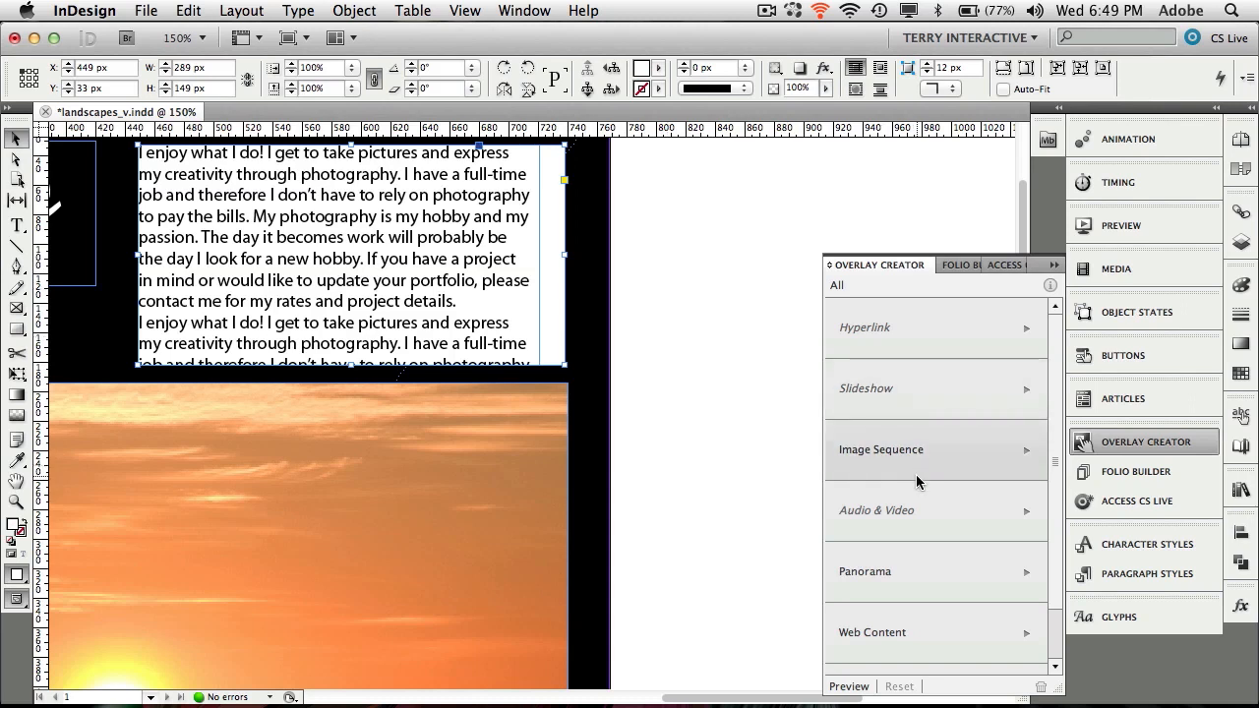
pyautogui.scroll(-1, 917, 481)
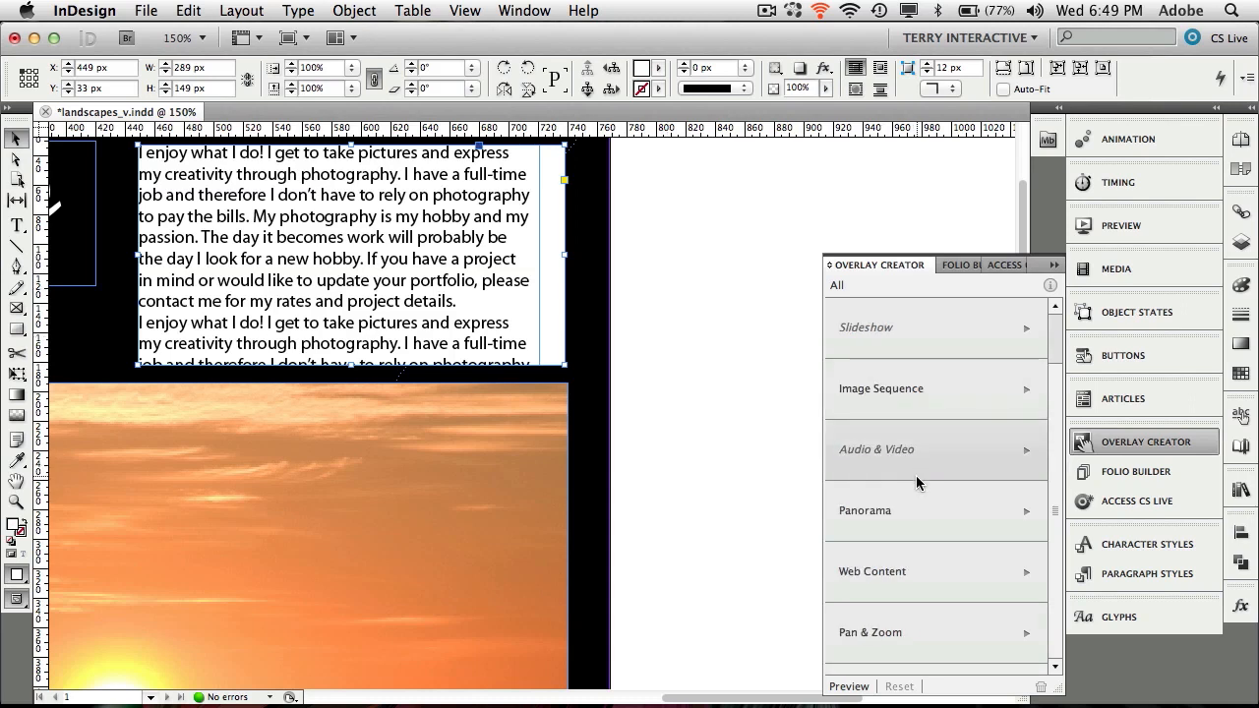
pyautogui.click(898, 635)
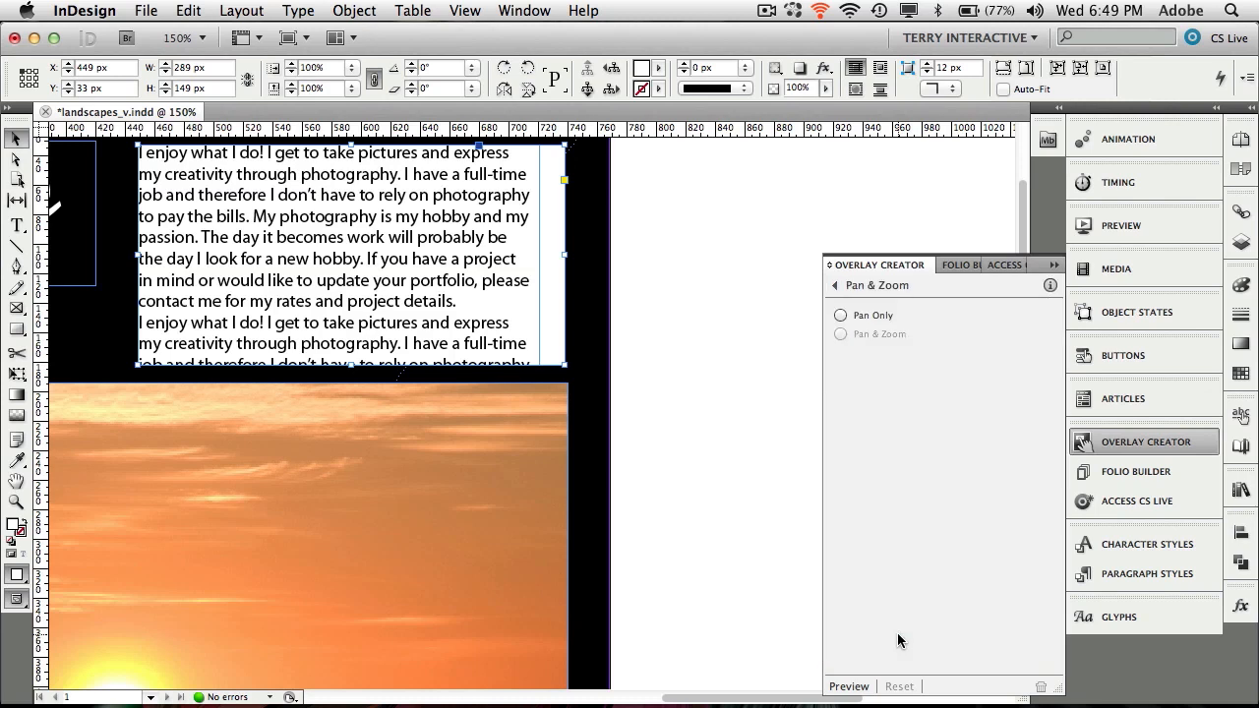
pyautogui.click(842, 316)
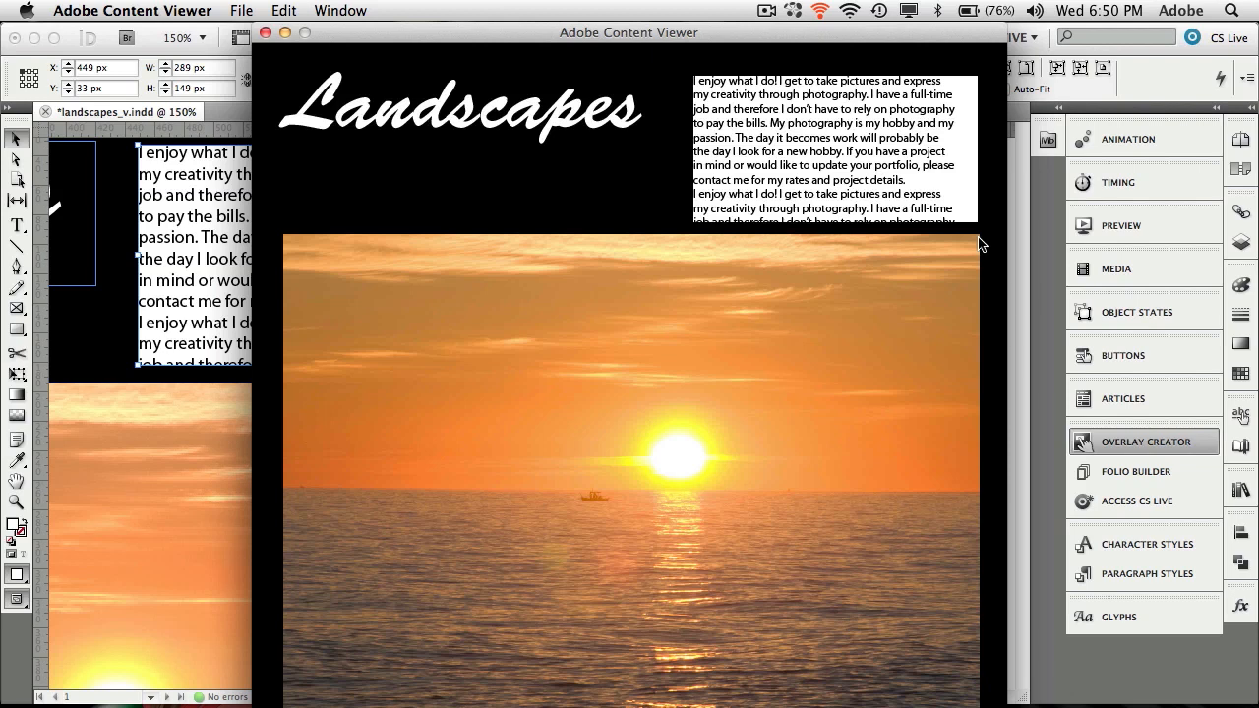
# Step: Test scrolling the text inside its frame in the Adobe Content Viewer preview
pyautogui.click(841, 200)
pyautogui.click(841, 200)
pyautogui.moveTo(840, 200); pyautogui.dragTo(837, 169)
pyautogui.scroll(-10, 838, 173)
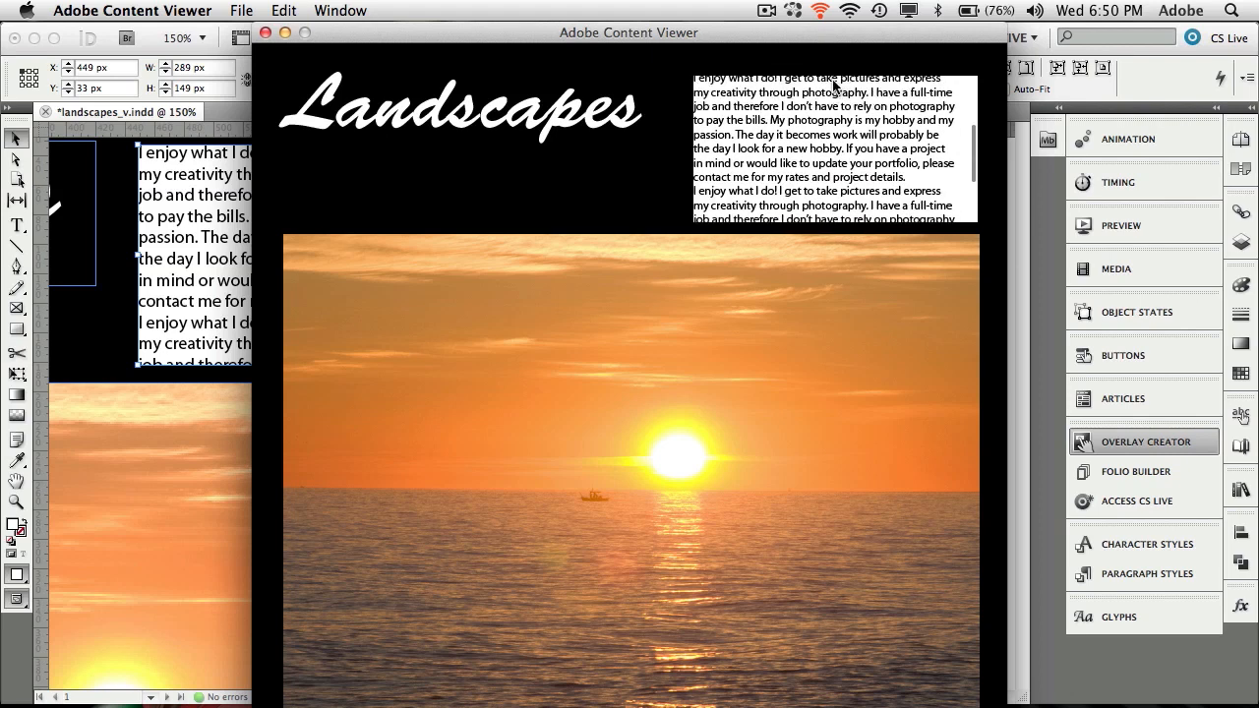
pyautogui.scroll(-10, 841, 169)
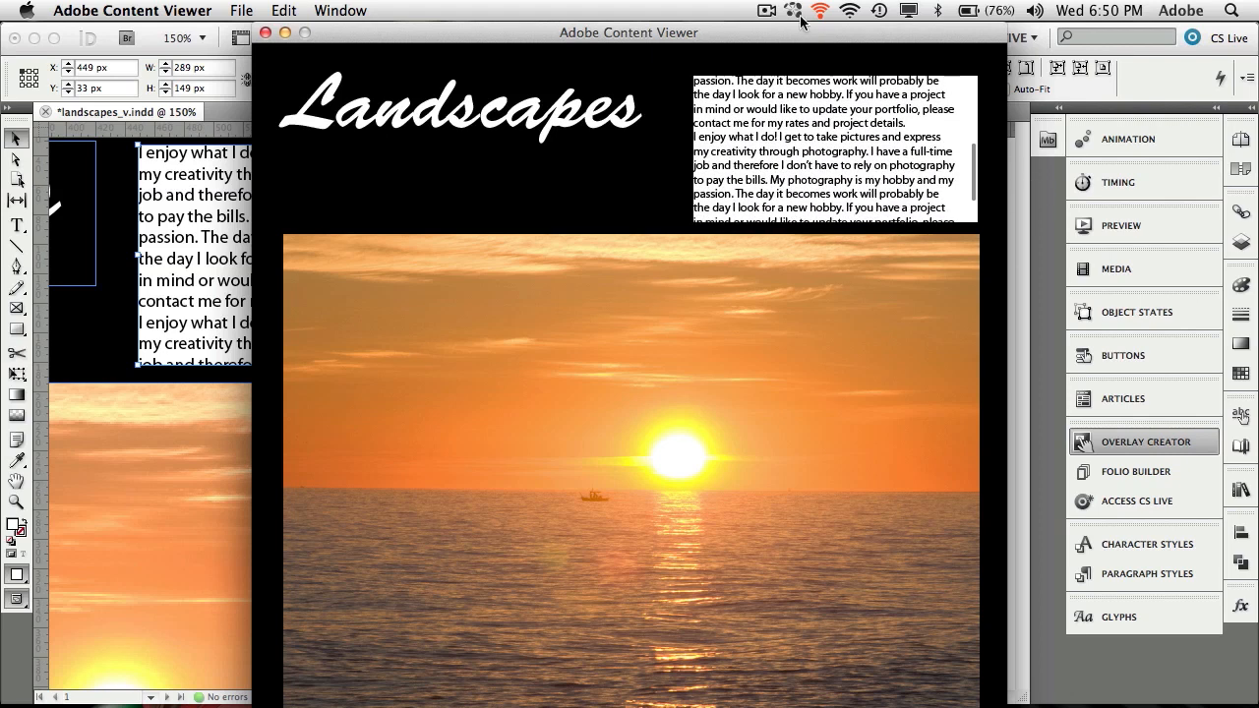
pyautogui.moveTo(794, 3); pyautogui.dragTo(783, 37)
pyautogui.scroll(-10, 813, 178)
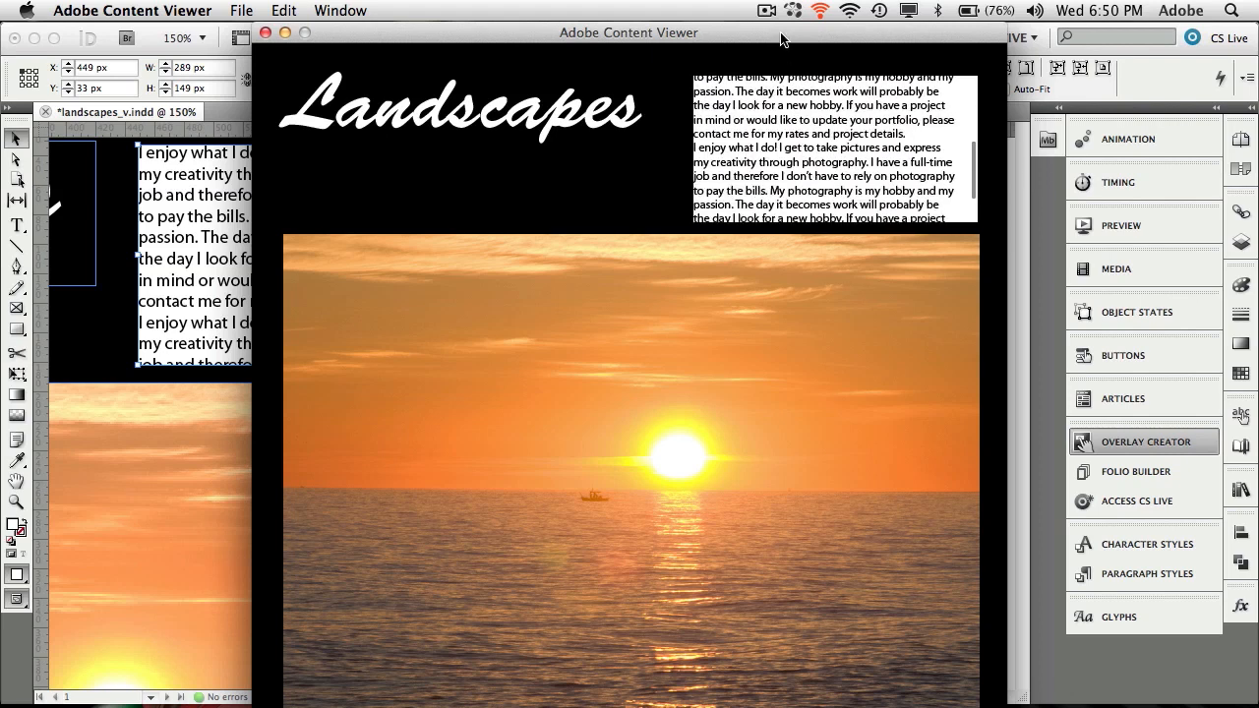
# Step: Swipe the large slideshow to the dragonfly photo and scroll the framed text back to its beginning
pyautogui.moveTo(767, 345); pyautogui.dragTo(596, 345)
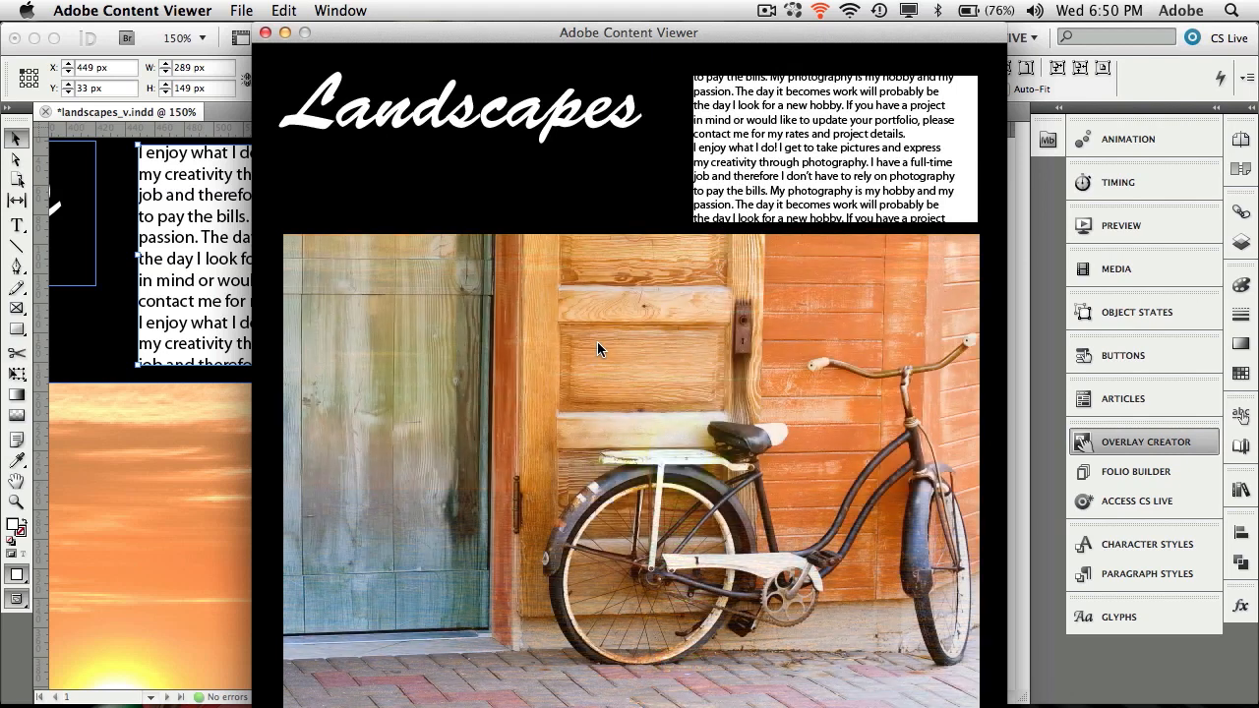
pyautogui.moveTo(679, 379); pyautogui.dragTo(488, 377)
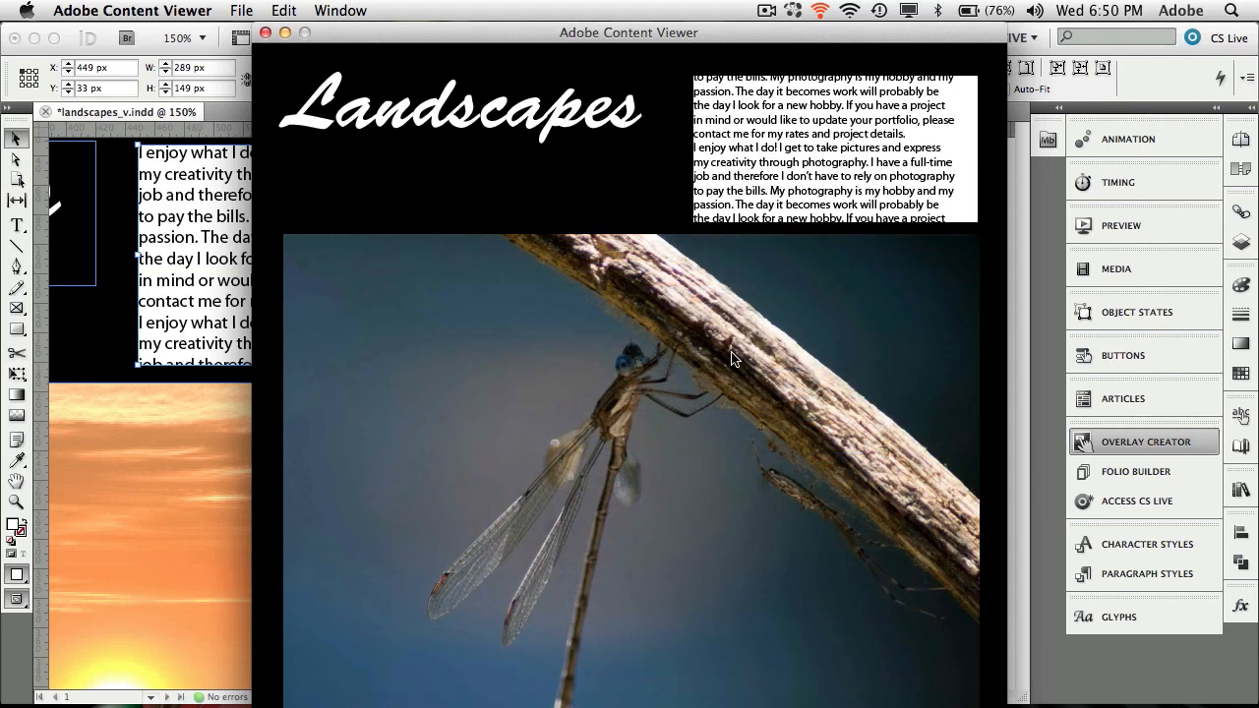
pyautogui.moveTo(759, 145); pyautogui.dragTo(764, 304)
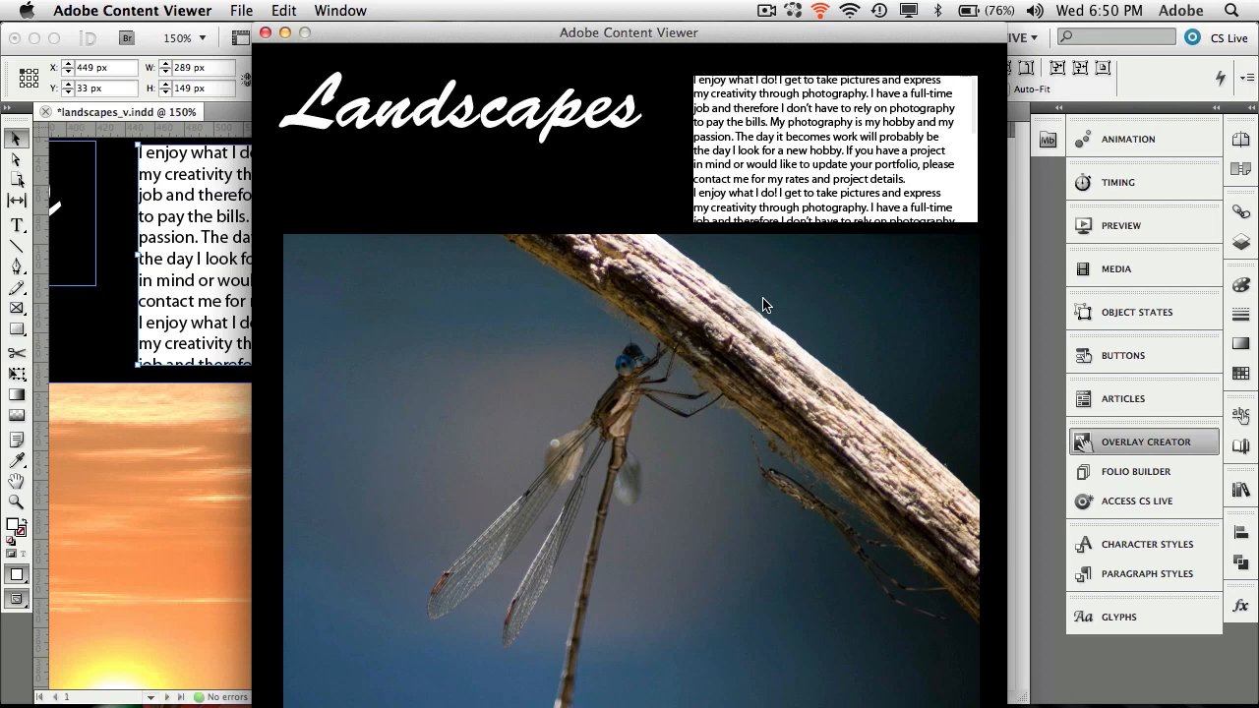